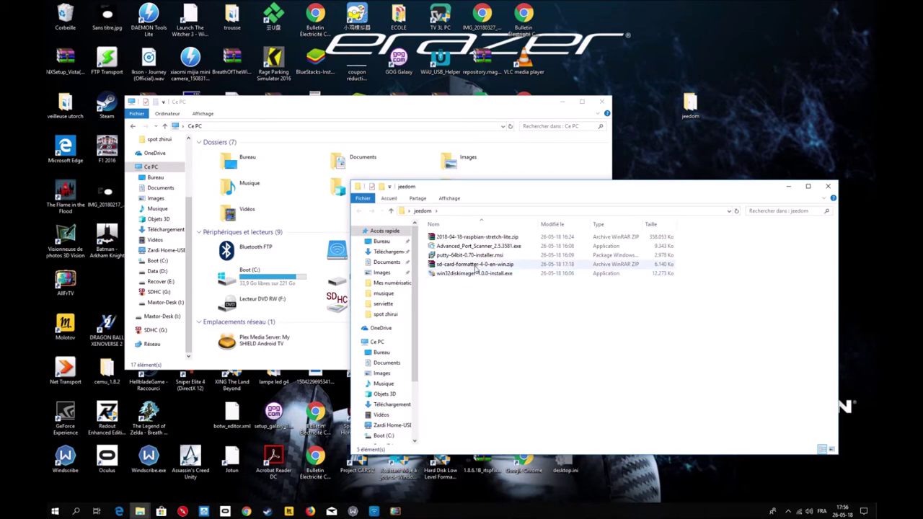
# - Open the sd-card-formatter-4-0-en-win.zip archive from the jeedom folder and run its setup.exe
pyautogui.click(464, 268)
pyautogui.doubleClick(465, 267)
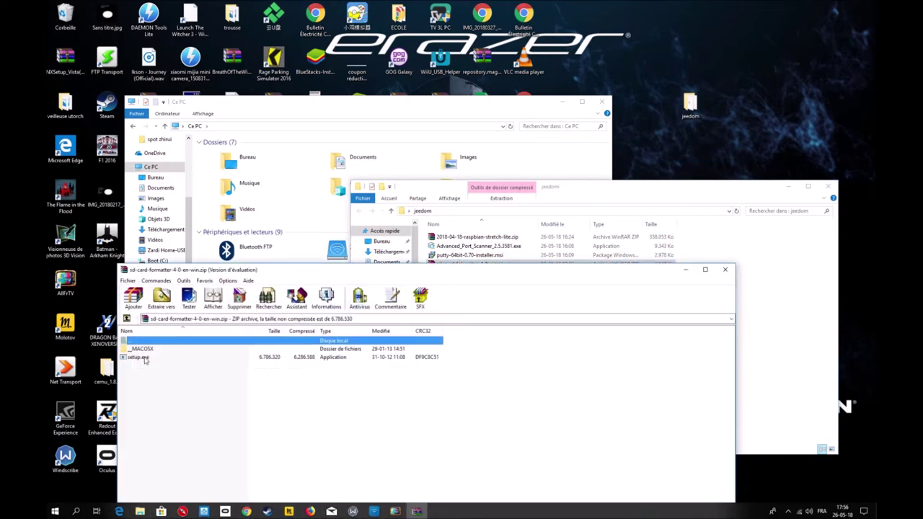
pyautogui.click(144, 358)
pyautogui.click(450, 443)
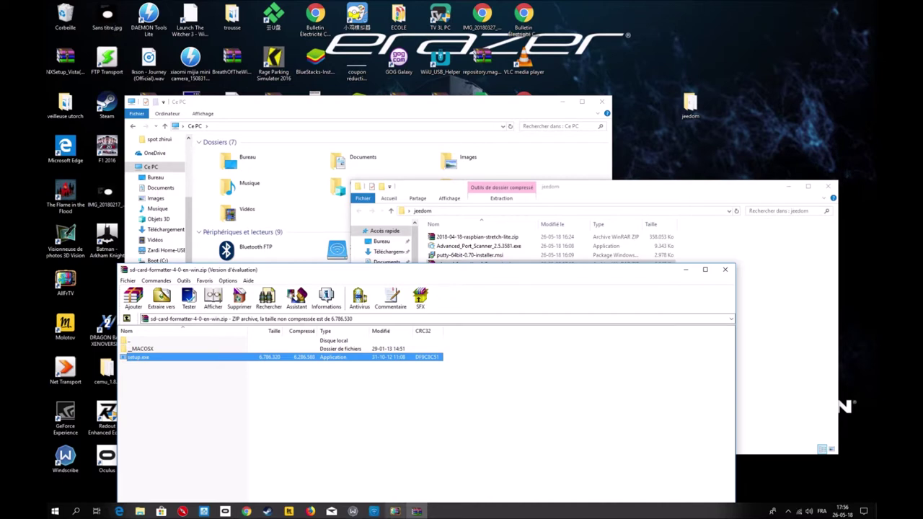
pyautogui.doubleClick(176, 362)
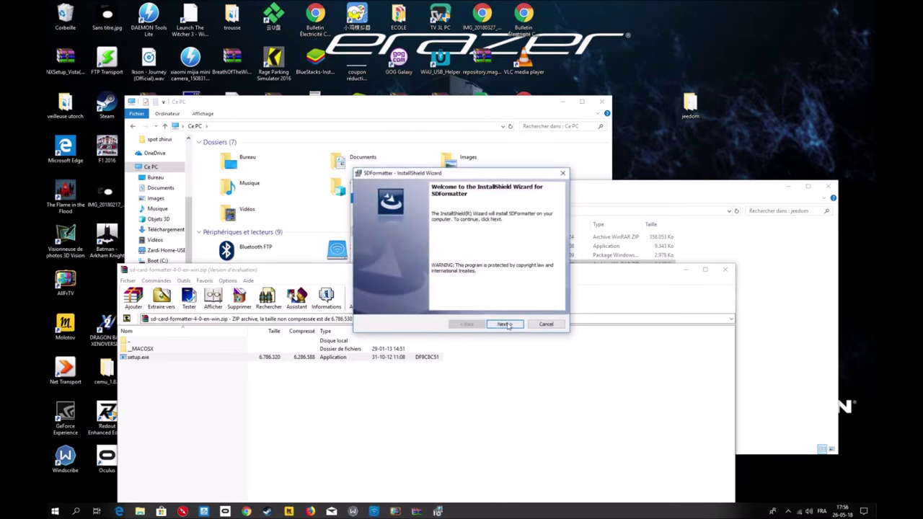
# - Install SDFormatter in the default destination folder, authorising the system changes, and exit the wizard
pyautogui.click(507, 325)
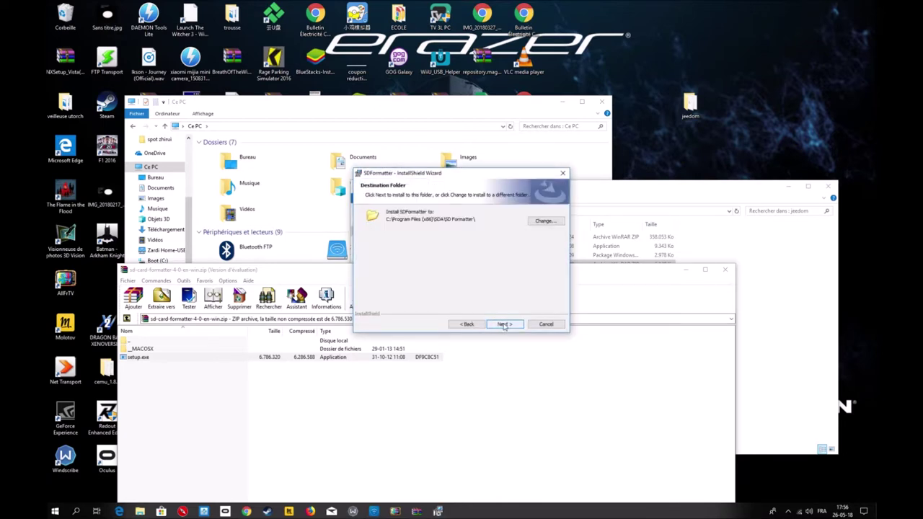
pyautogui.click(503, 324)
pyautogui.click(504, 325)
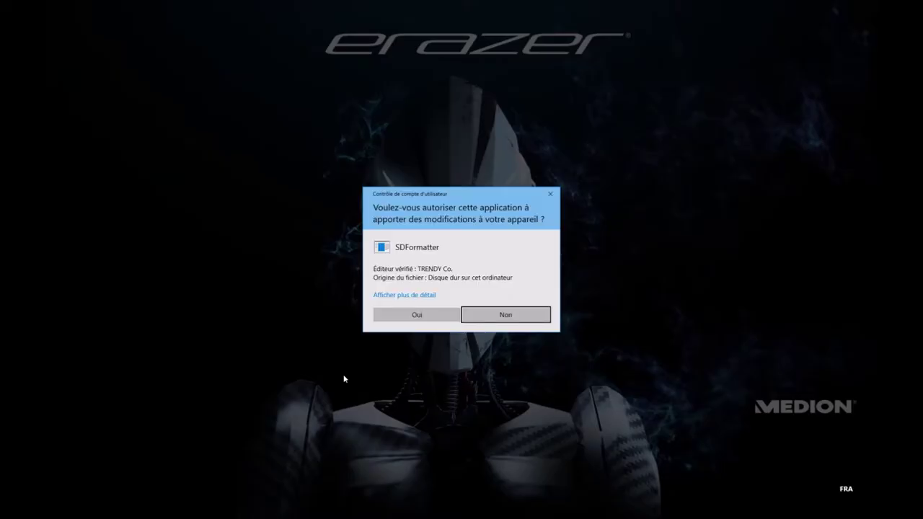
pyautogui.click(419, 319)
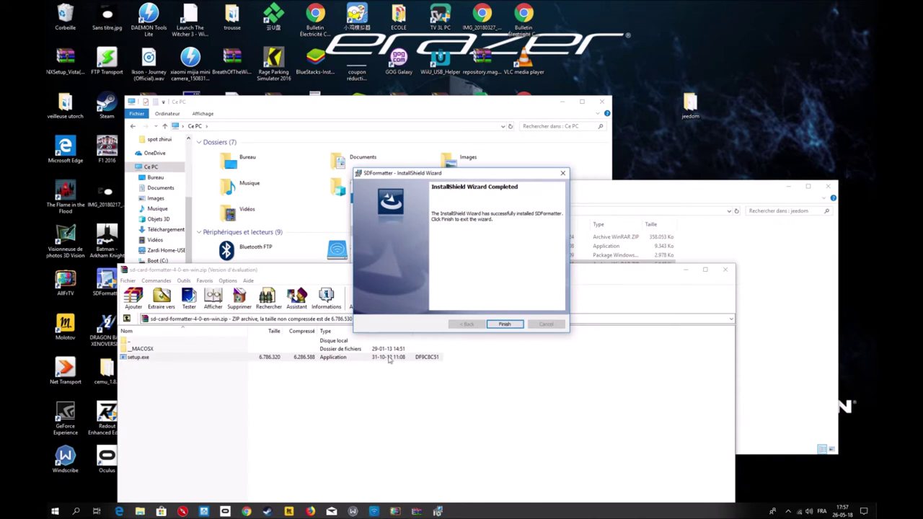
pyautogui.click(504, 324)
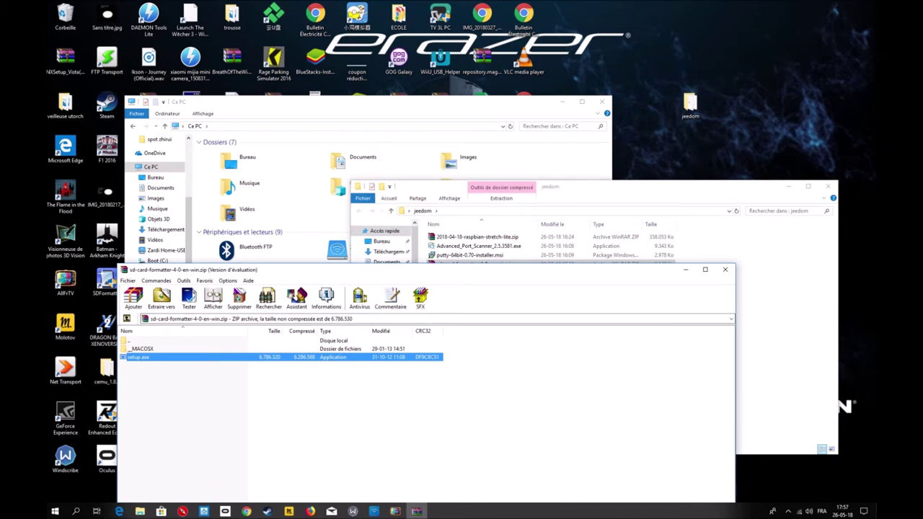
# - Search Windows for "sd", launch SDFormatter and allow it to make changes to the device
pyautogui.moveTo(140, 511)
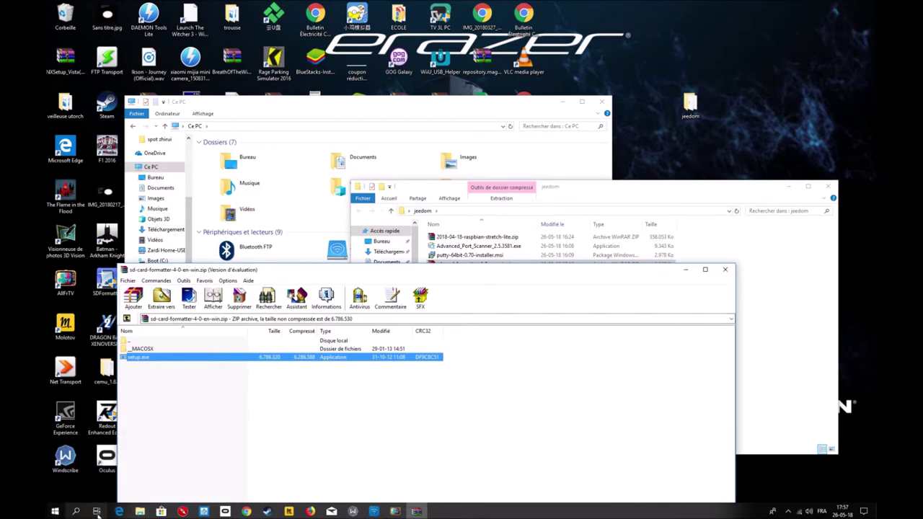
pyautogui.click(75, 511)
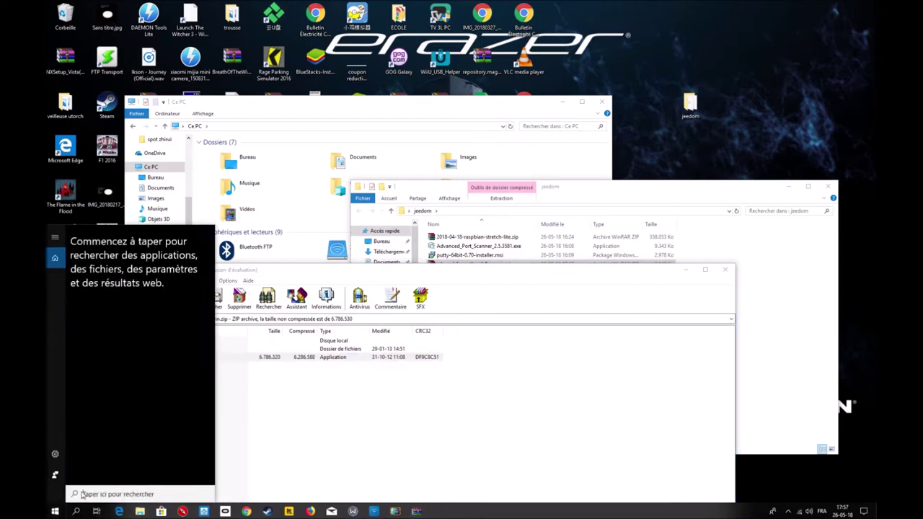
pyautogui.write('steam')
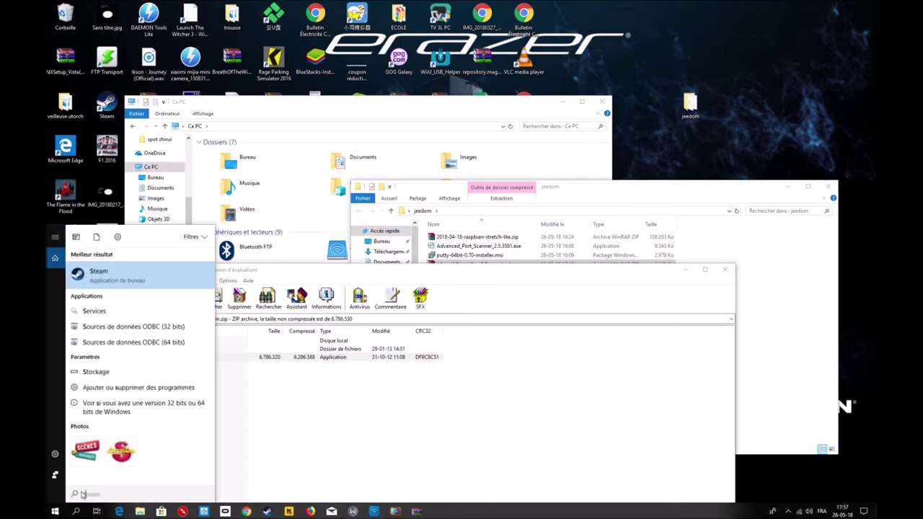
pyautogui.write('sd')
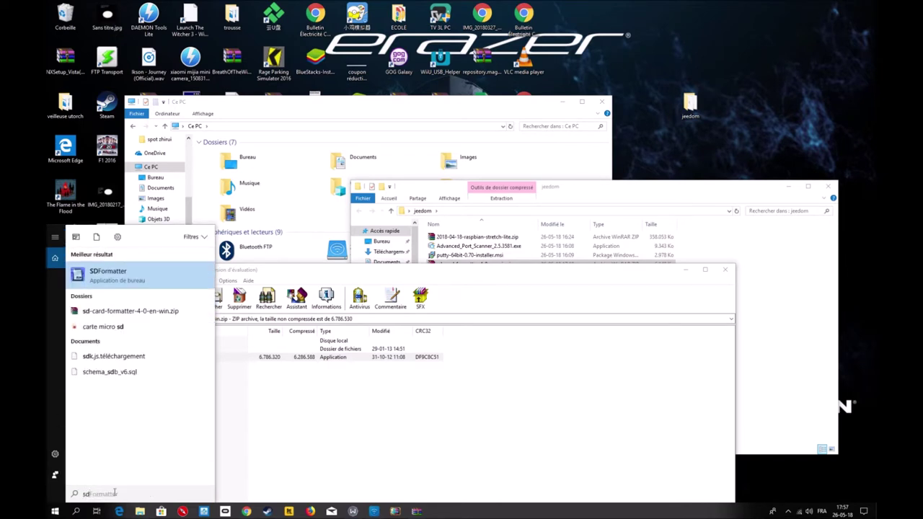
pyautogui.click(116, 279)
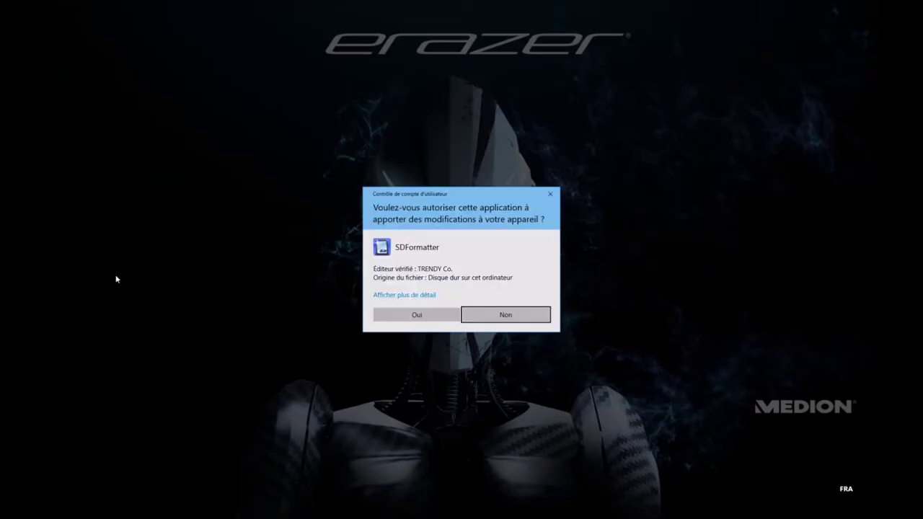
pyautogui.click(416, 314)
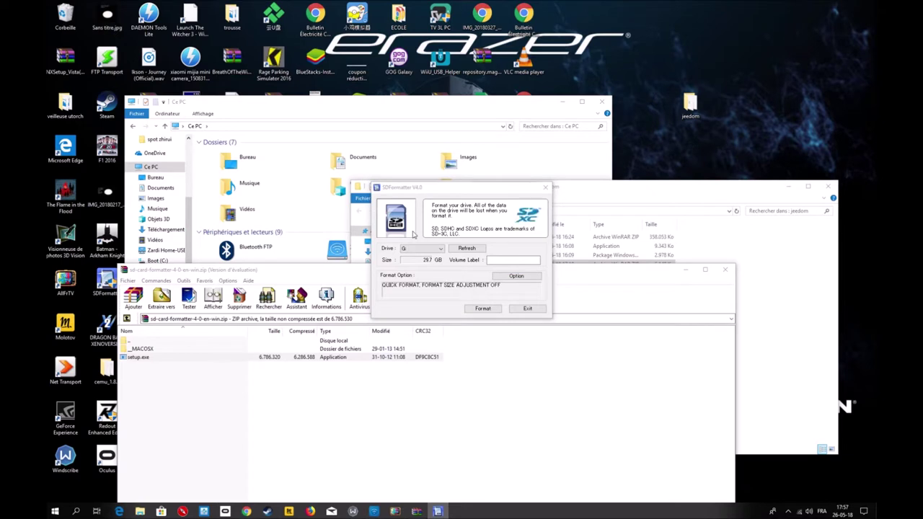
# - Quick-format the SD card on drive G with format size adjustment off, and exit SDFormatter
pyautogui.click(436, 249)
pyautogui.click(441, 252)
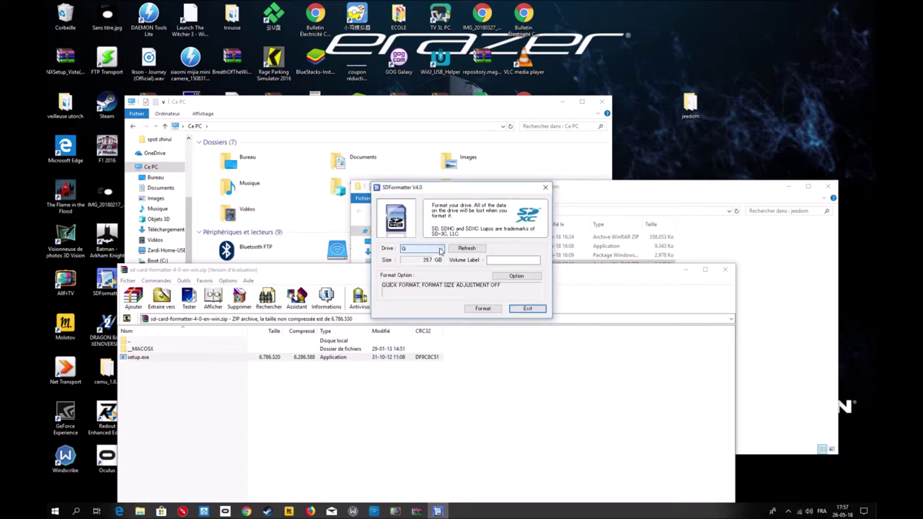
pyautogui.click(572, 223)
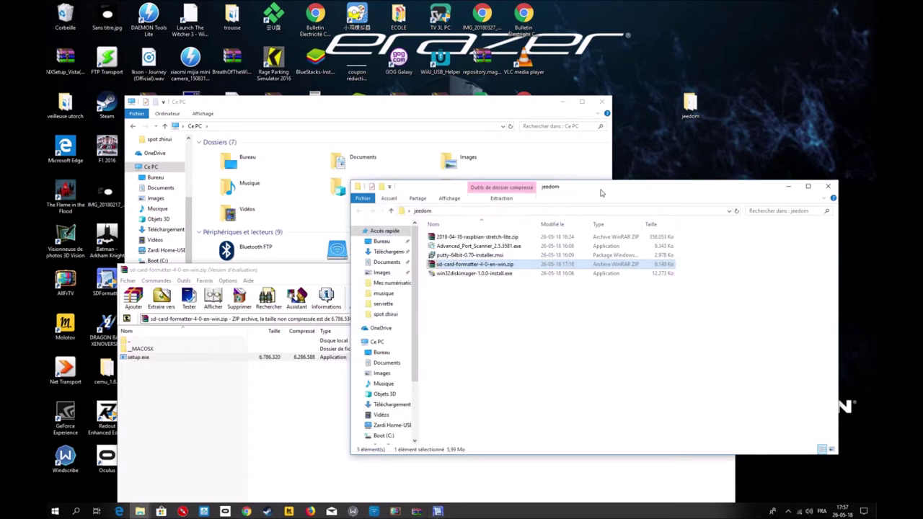
pyautogui.click(438, 511)
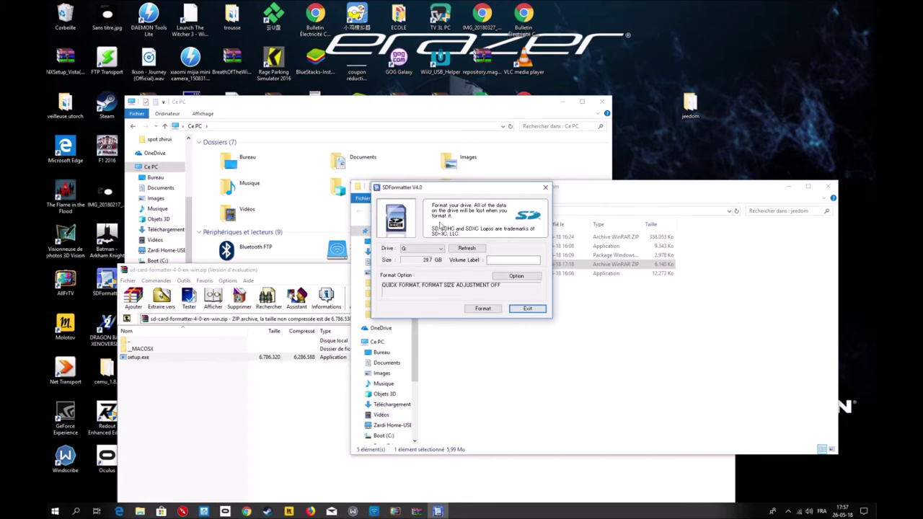
pyautogui.click(490, 308)
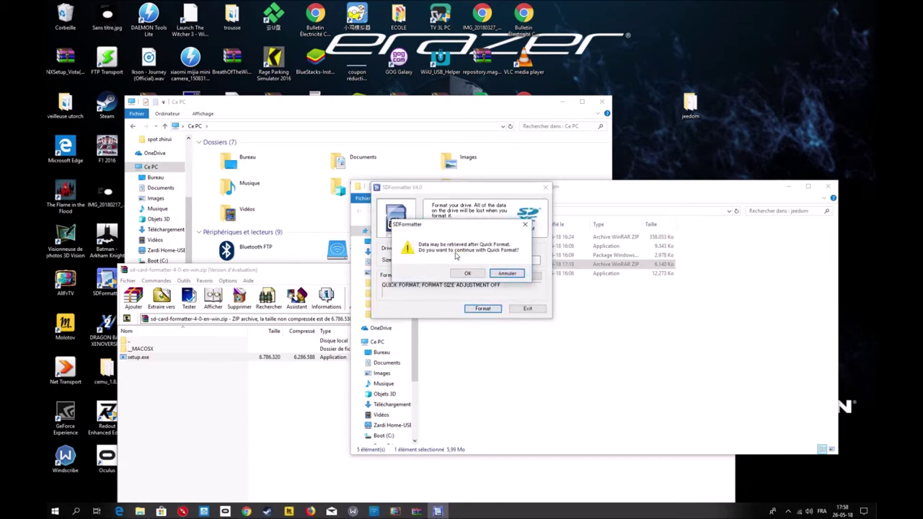
pyautogui.click(467, 273)
pyautogui.click(468, 275)
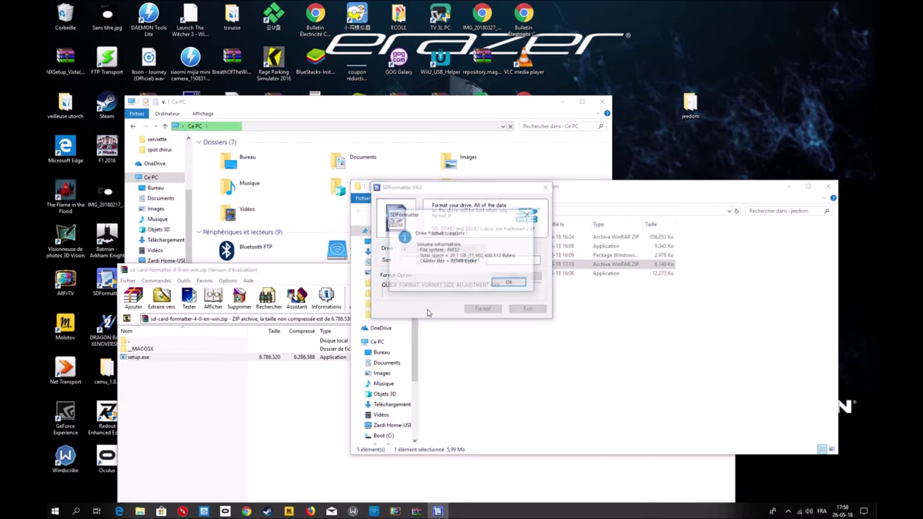
pyautogui.click(509, 282)
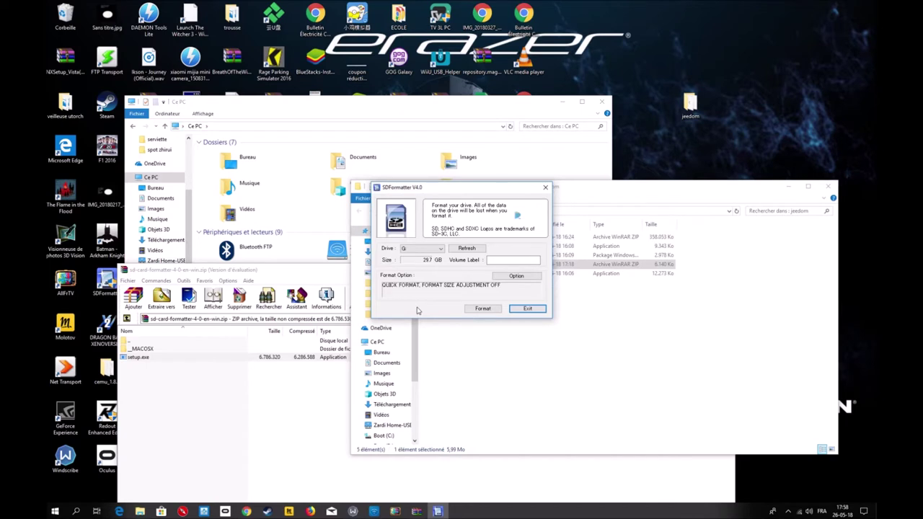
pyautogui.click(528, 308)
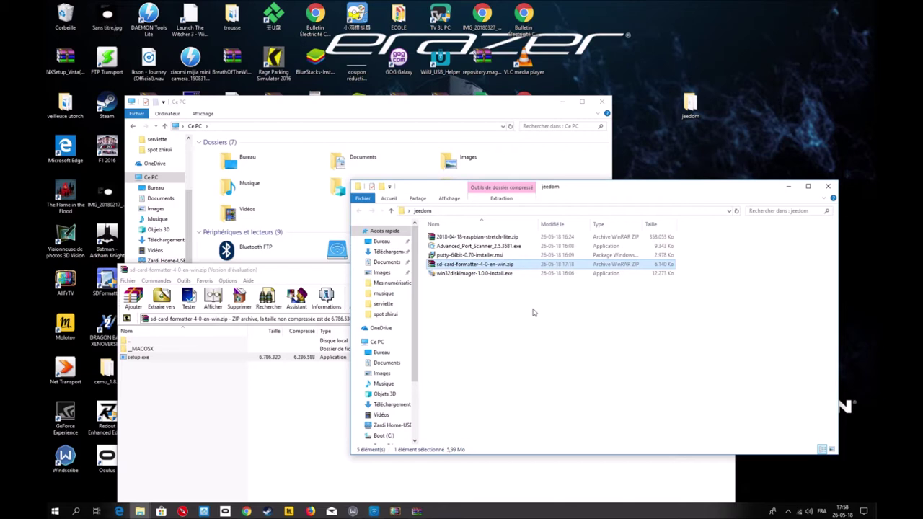
# - Run win32diskimager-1.0.0-install.exe, authorise it, accept the license agreement and keep the default installation and Start menu folders
pyautogui.doubleClick(455, 274)
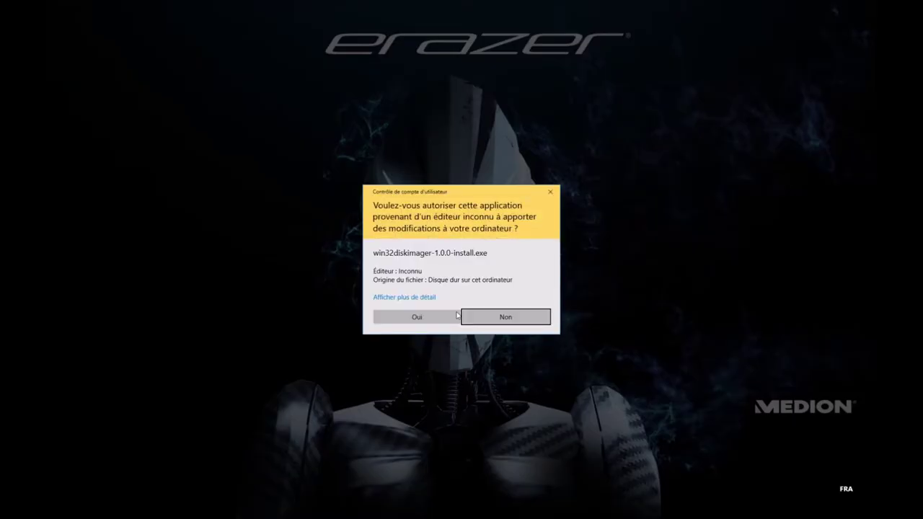
pyautogui.click(456, 315)
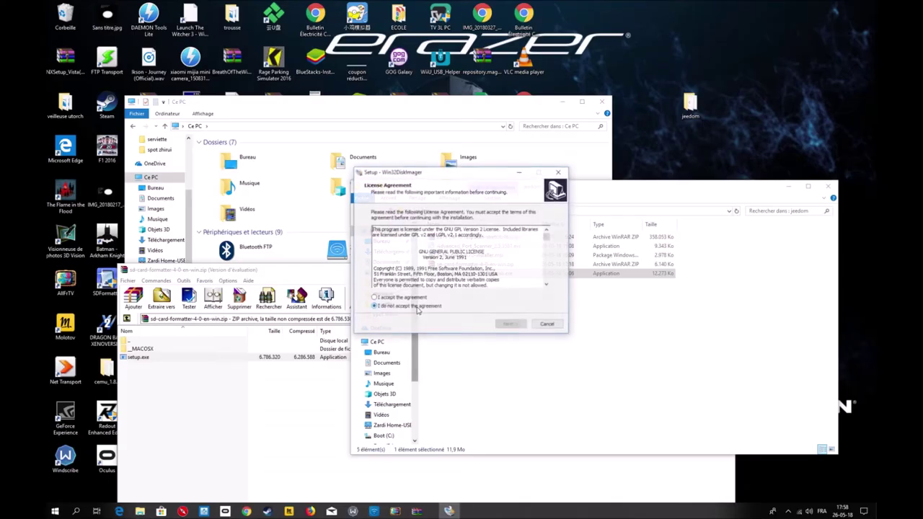
pyautogui.click(373, 297)
pyautogui.click(511, 325)
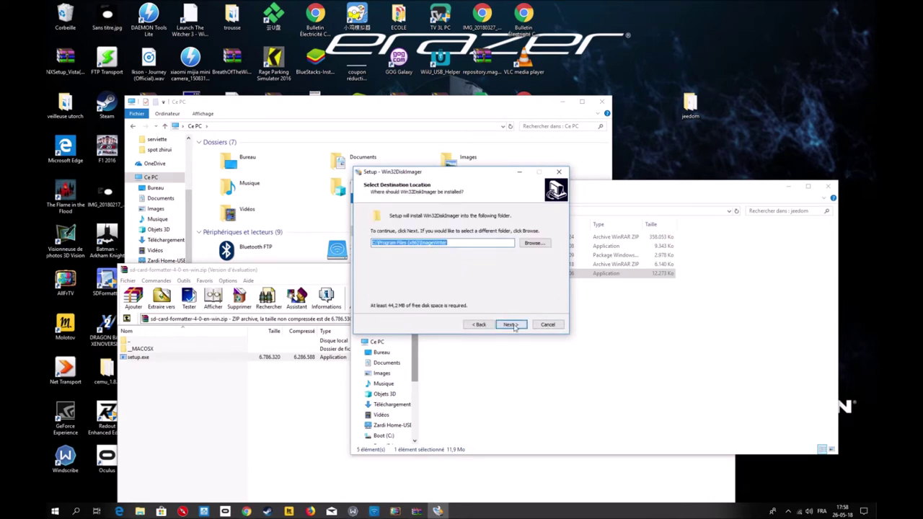
pyautogui.click(513, 325)
pyautogui.click(512, 325)
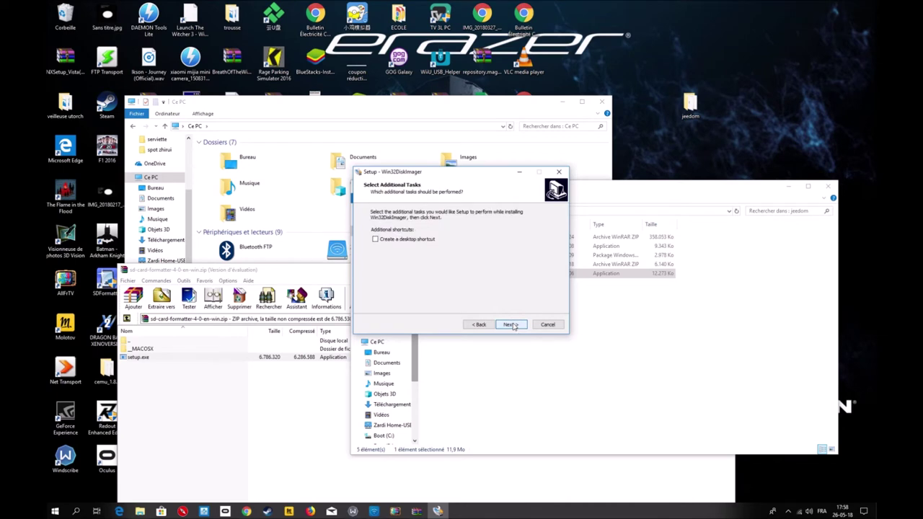
# - Install Win32DiskImager with a desktop shortcut, launch it on finishing setup and close the README file
pyautogui.click(375, 239)
pyautogui.click(511, 325)
pyautogui.click(510, 325)
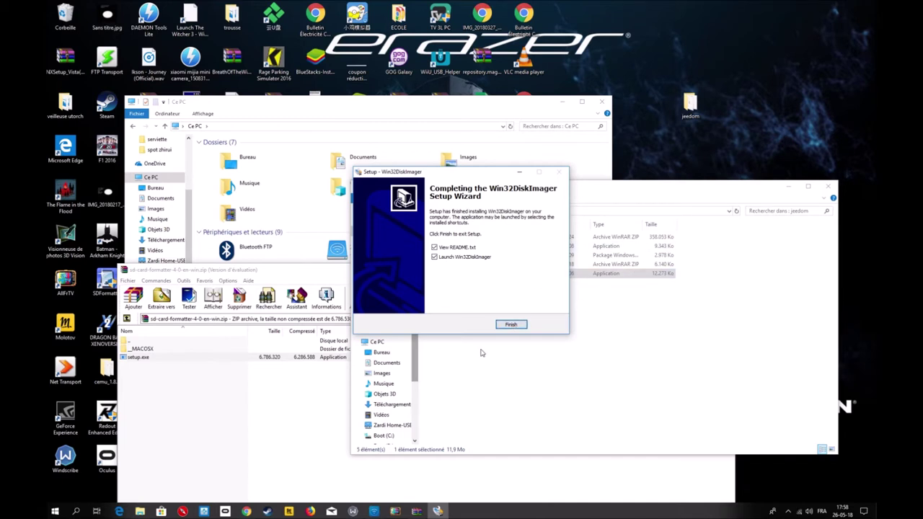
pyautogui.click(512, 325)
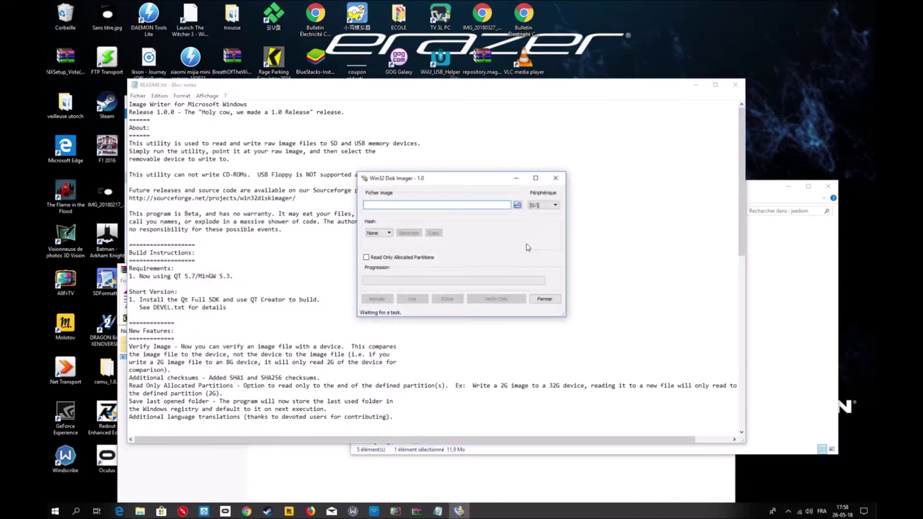
pyautogui.click(734, 85)
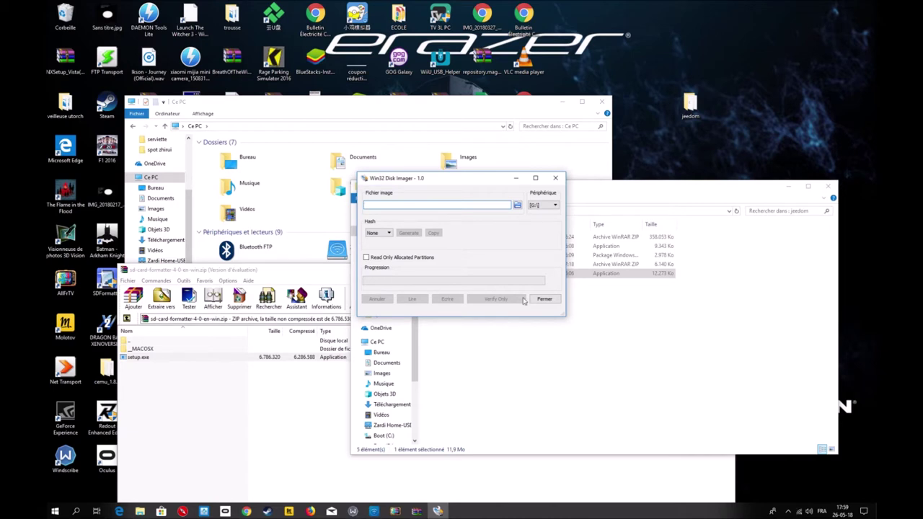
# - Move the Win32 Disk Imager window clear of the jeedom file list and open its disk image file selection
pyautogui.moveTo(473, 181); pyautogui.dragTo(346, 228)
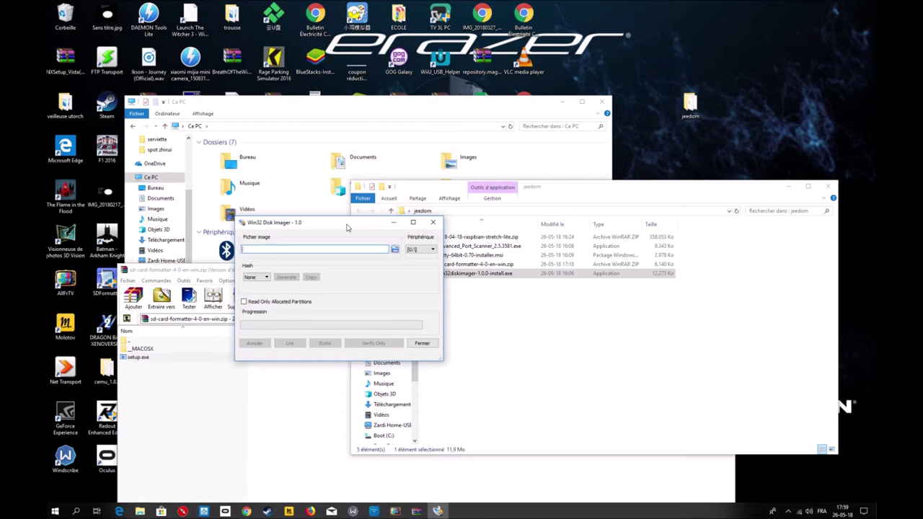
pyautogui.moveTo(335, 229); pyautogui.dragTo(446, 278)
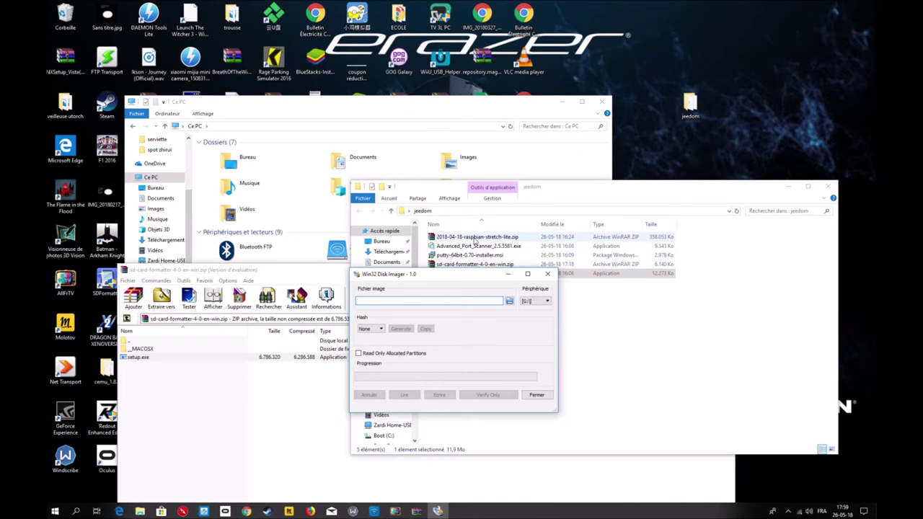
pyautogui.moveTo(450, 276); pyautogui.dragTo(283, 219)
pyautogui.click(342, 242)
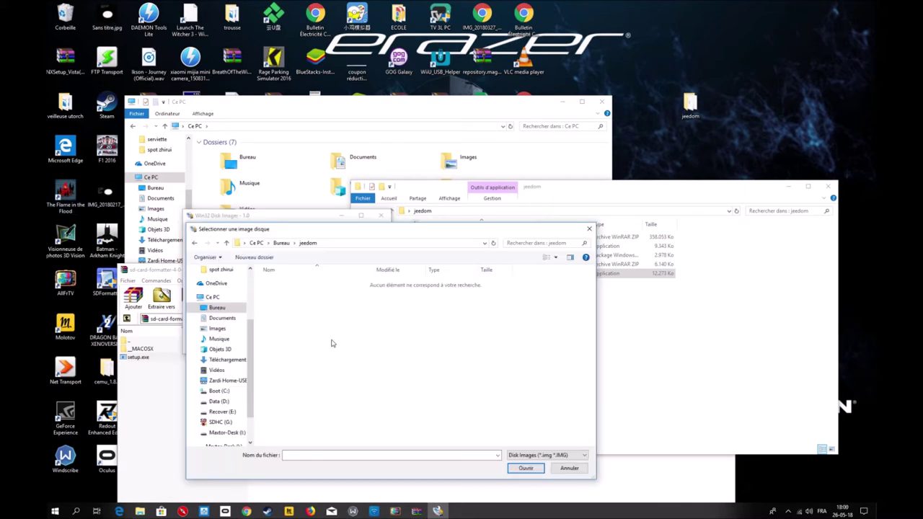
# - Extract 2018-04-18-raspbian-stretch-lite.img from its zip archive into the jeedom folder, dismissing the WinRAR licence notice
pyautogui.doubleClick(687, 108)
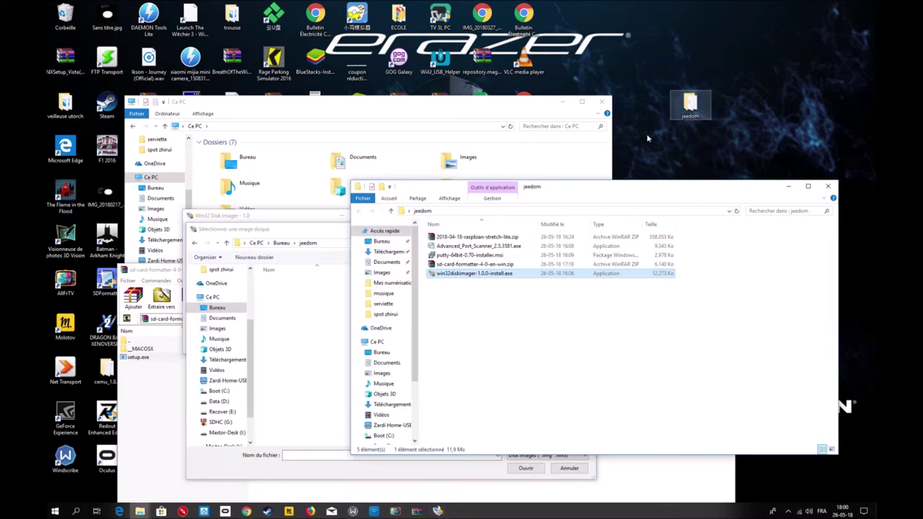
pyautogui.doubleClick(495, 238)
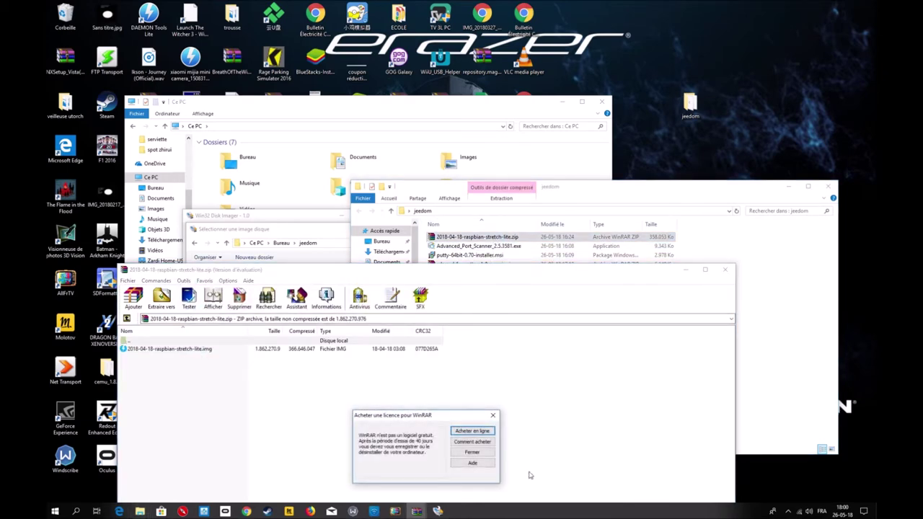
pyautogui.click(472, 453)
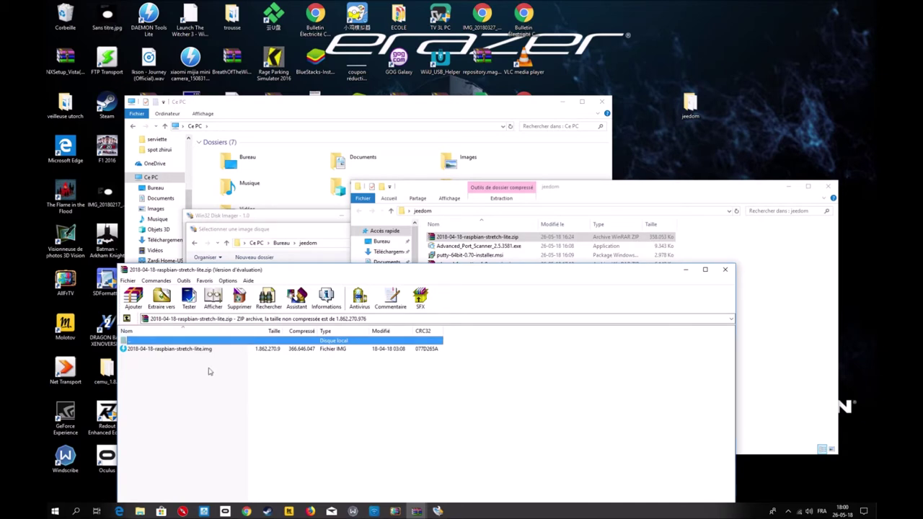
pyautogui.click(196, 350)
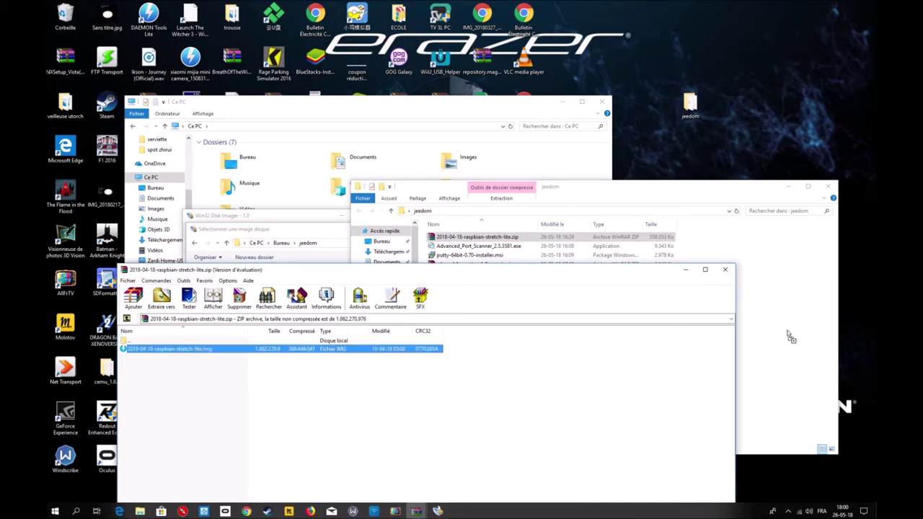
pyautogui.moveTo(790, 337); pyautogui.dragTo(789, 337)
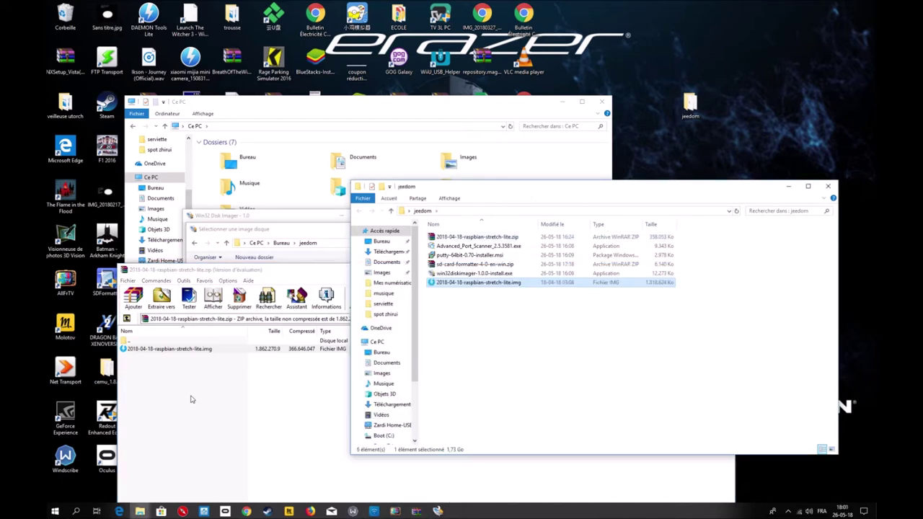
# - Load 2018-04-18-raspbian-stretch-lite.img from the jeedom folder as the image file in Win32 Disk Imager
pyautogui.click(264, 220)
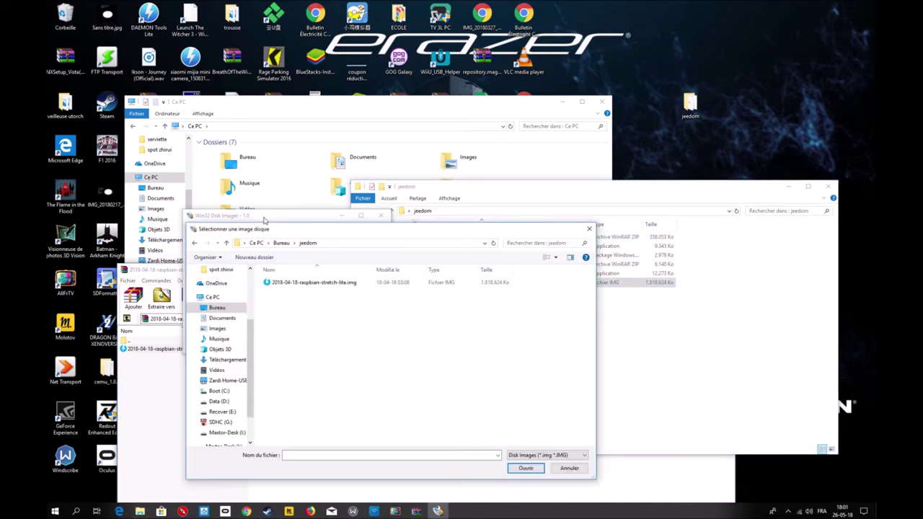
pyautogui.click(324, 284)
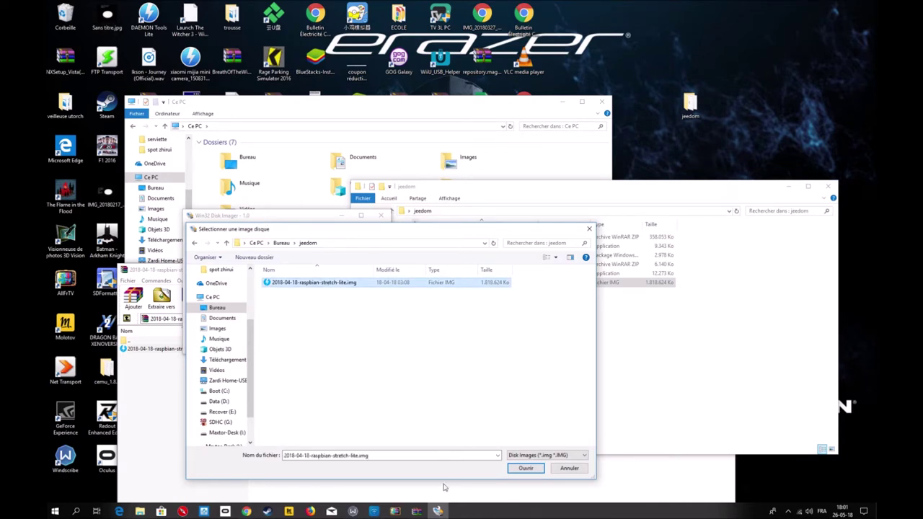
pyautogui.click(526, 467)
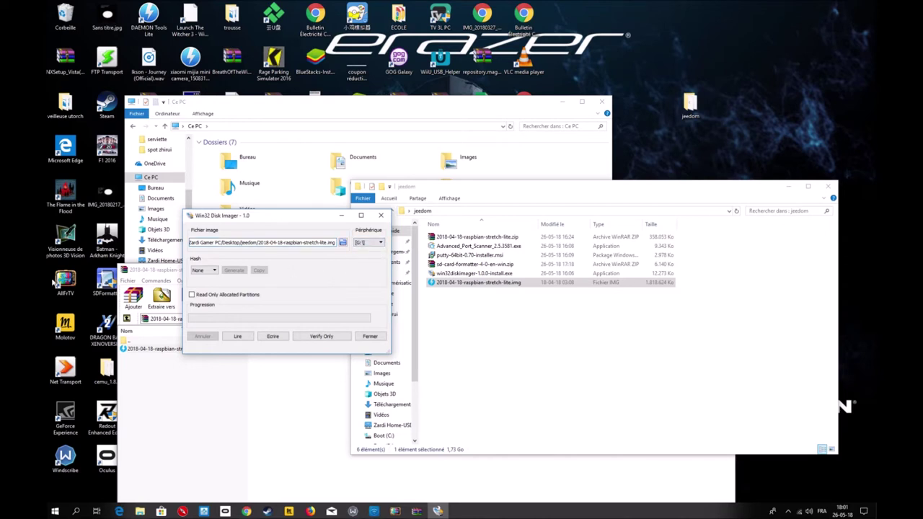
# - Write the loaded Raspbian image to the SD card on G:, accepting the overwrite, and close Win32 Disk Imager once finished
pyautogui.click(273, 336)
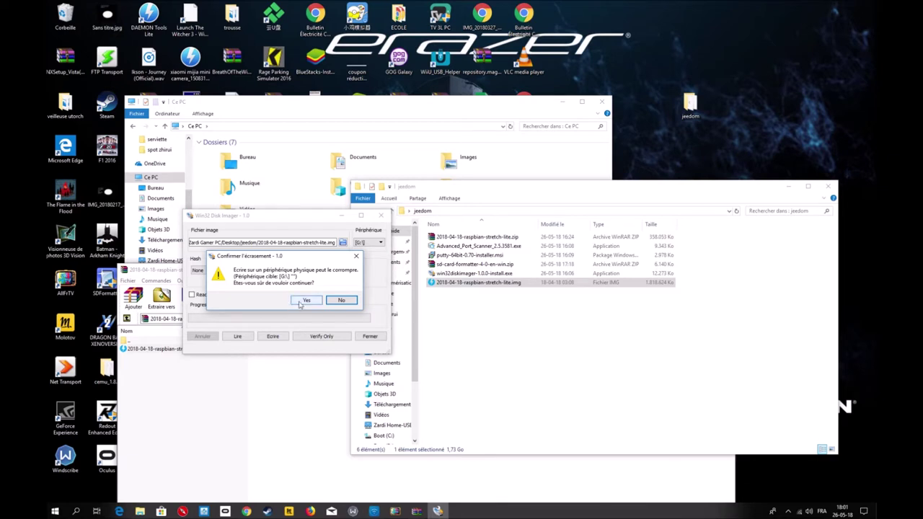
pyautogui.click(308, 301)
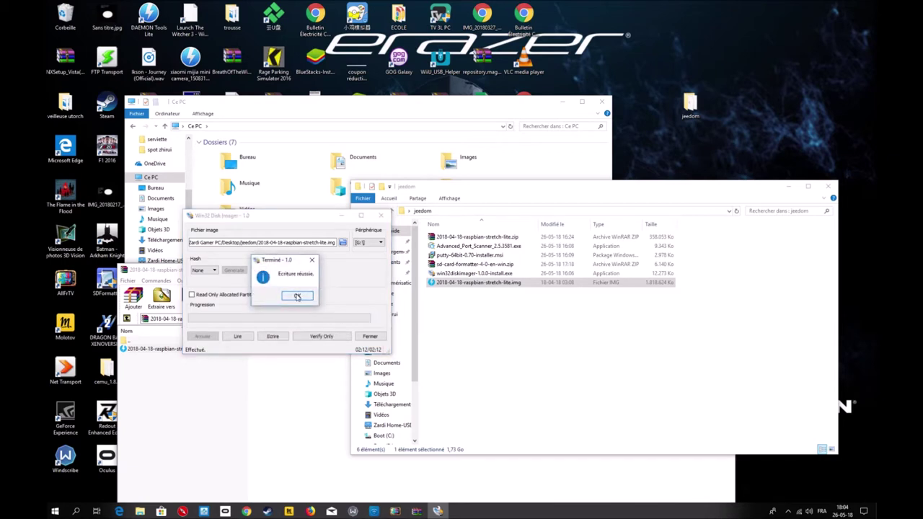
pyautogui.click(297, 296)
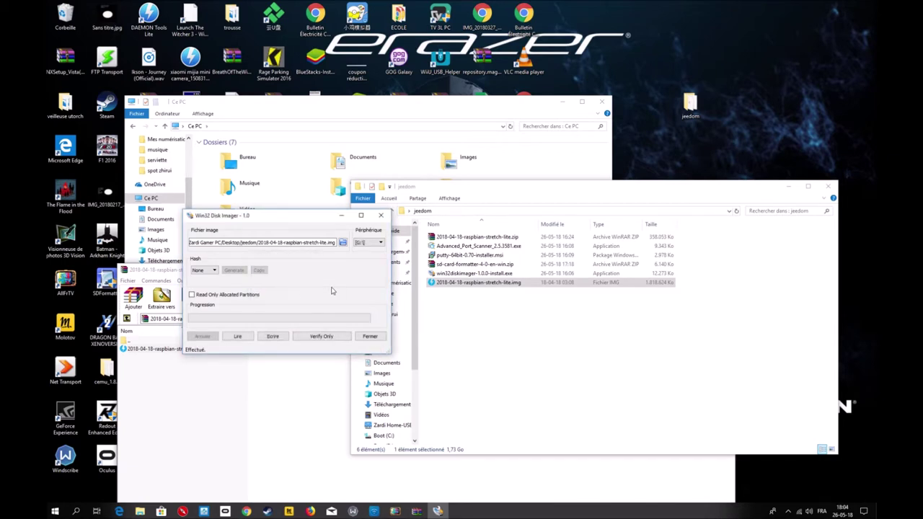
pyautogui.click(382, 216)
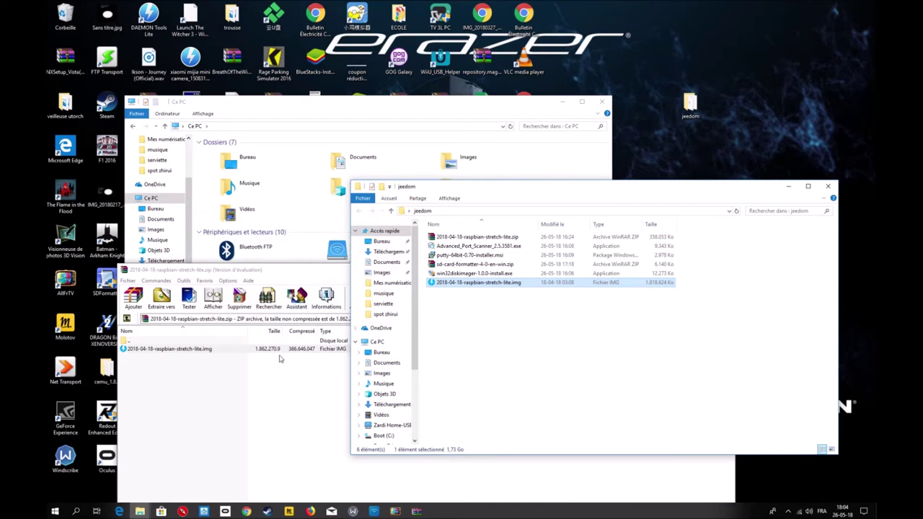
# - Bring the Ce PC window forward and open the boot (G:) drive to view its files
pyautogui.click(284, 105)
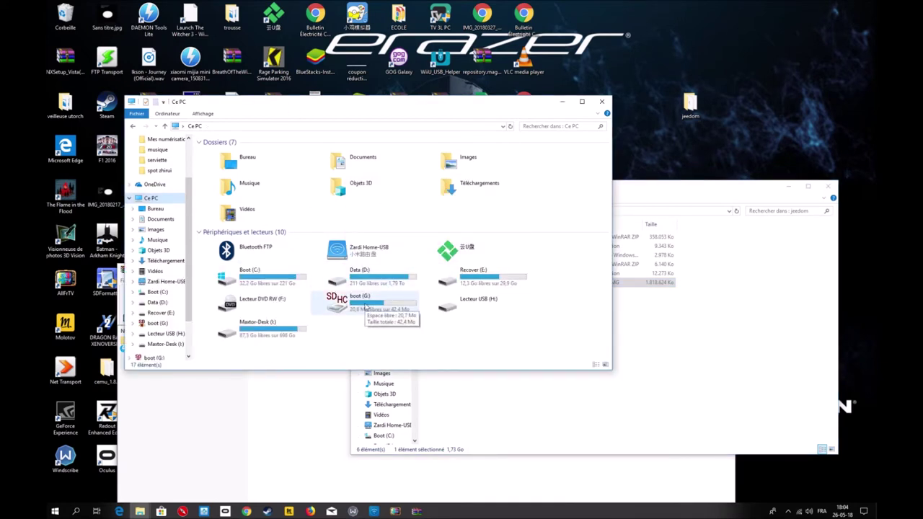
pyautogui.doubleClick(364, 304)
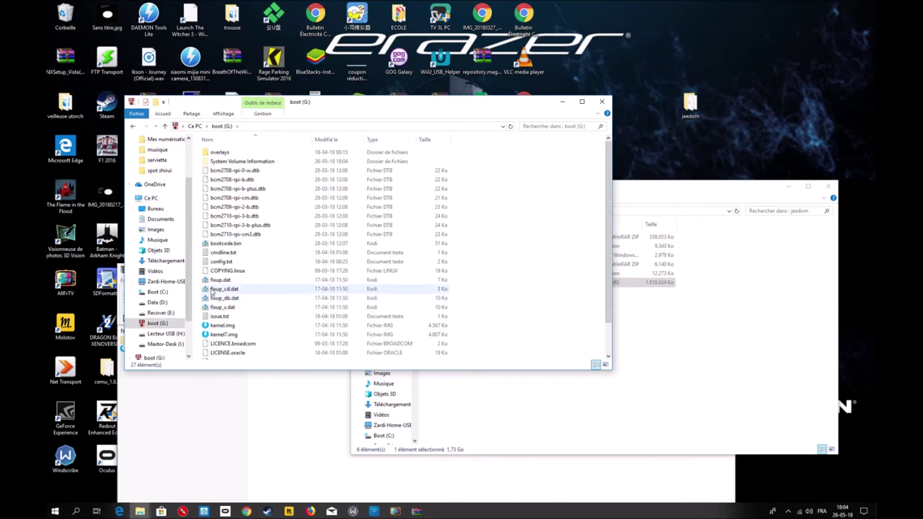
pyautogui.scroll(-2, 469, 310)
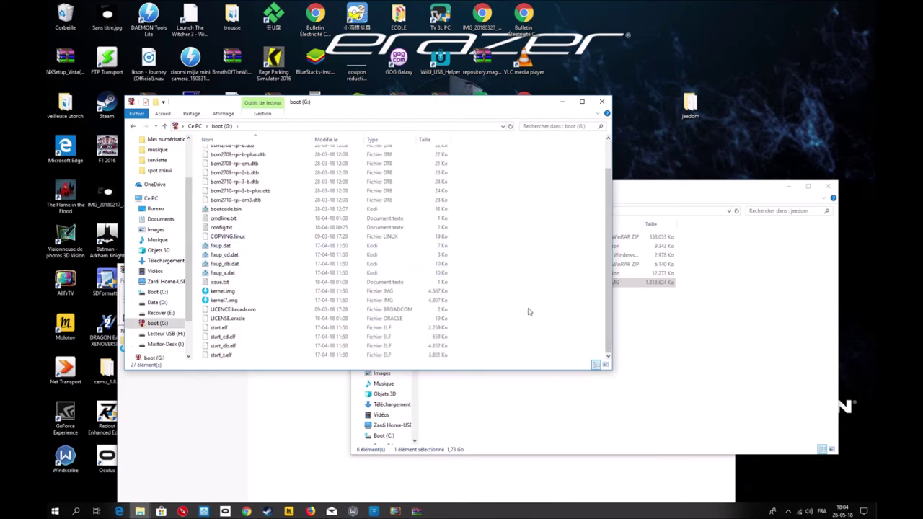
pyautogui.rightClick(537, 309)
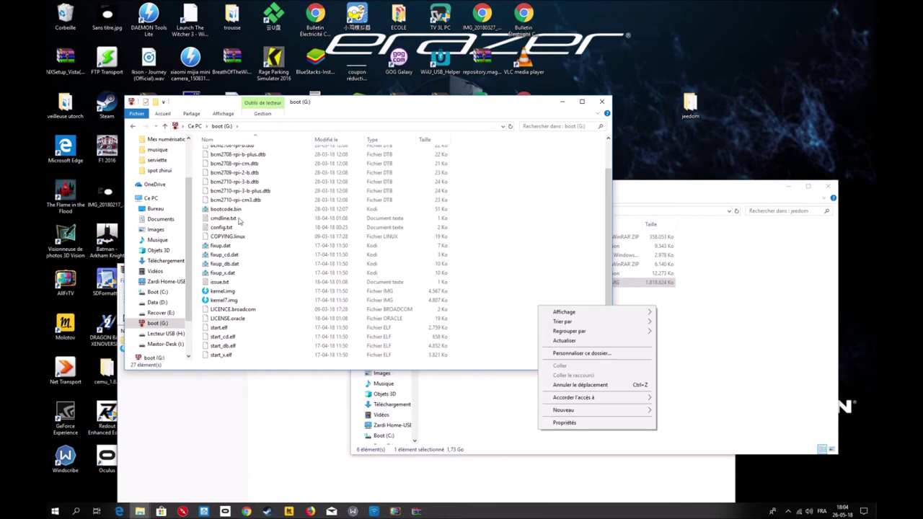
pyautogui.click(163, 127)
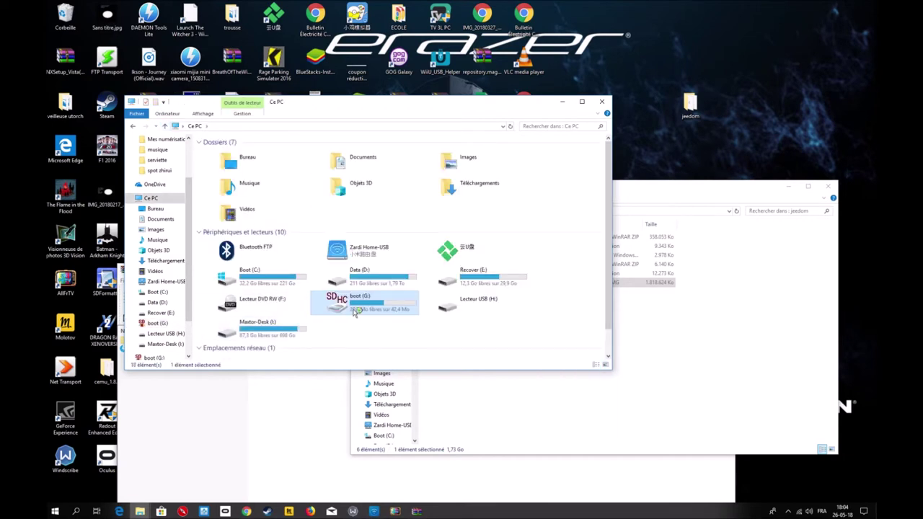
pyautogui.doubleClick(373, 311)
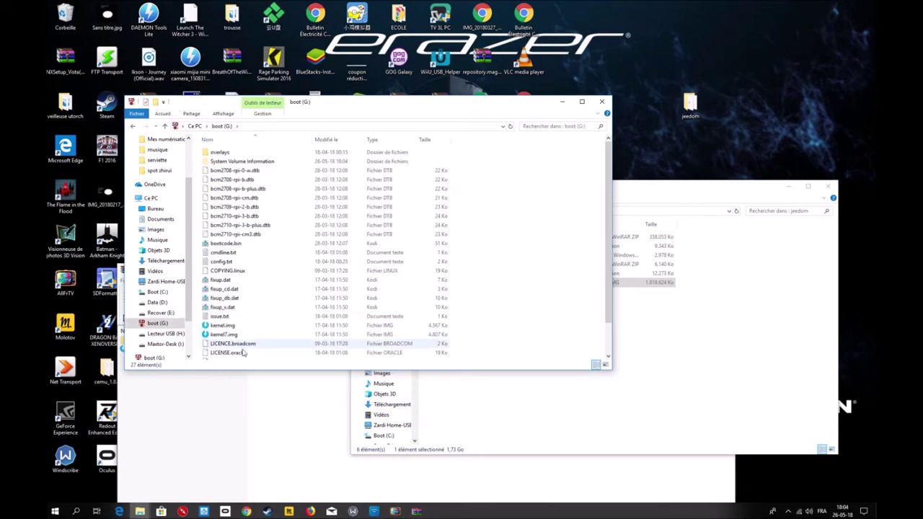
pyautogui.scroll(-2, 495, 246)
# - Create a new text document named ssh.txt in the root of the boot (G:) drive
pyautogui.rightClick(559, 260)
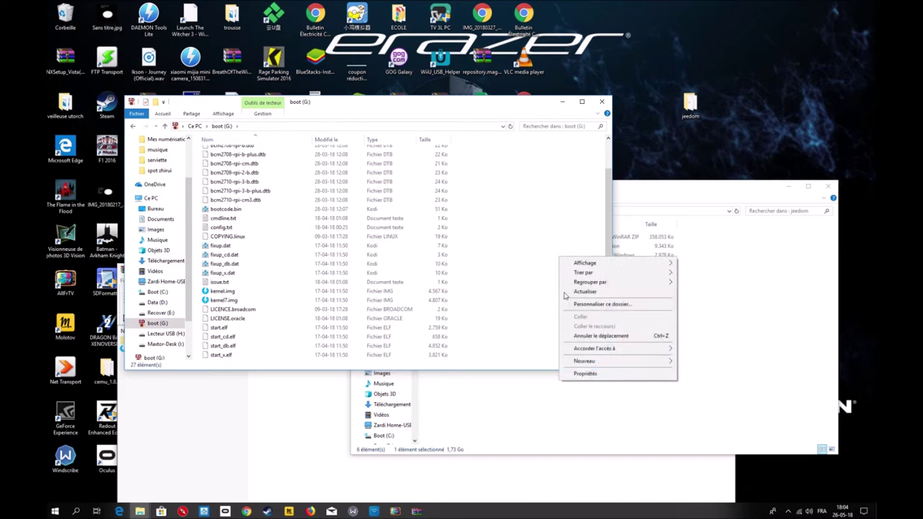
pyautogui.moveTo(597, 363)
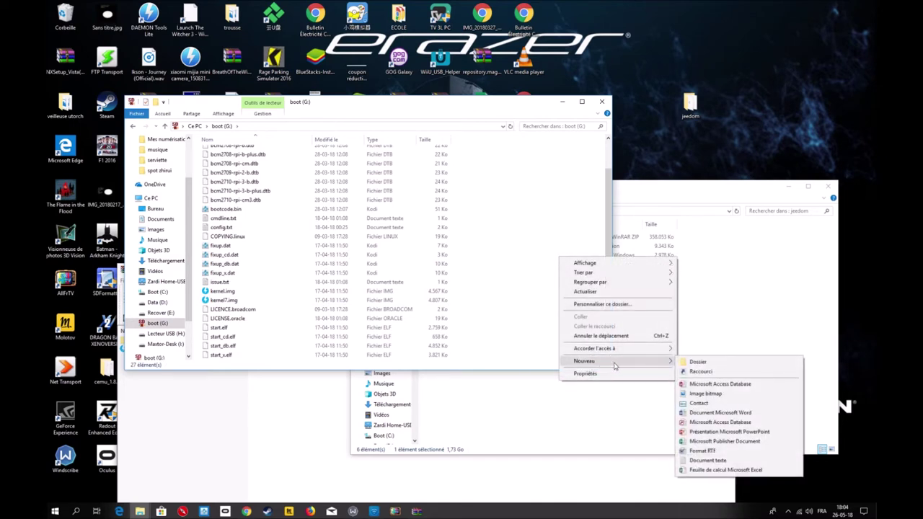
pyautogui.click(697, 461)
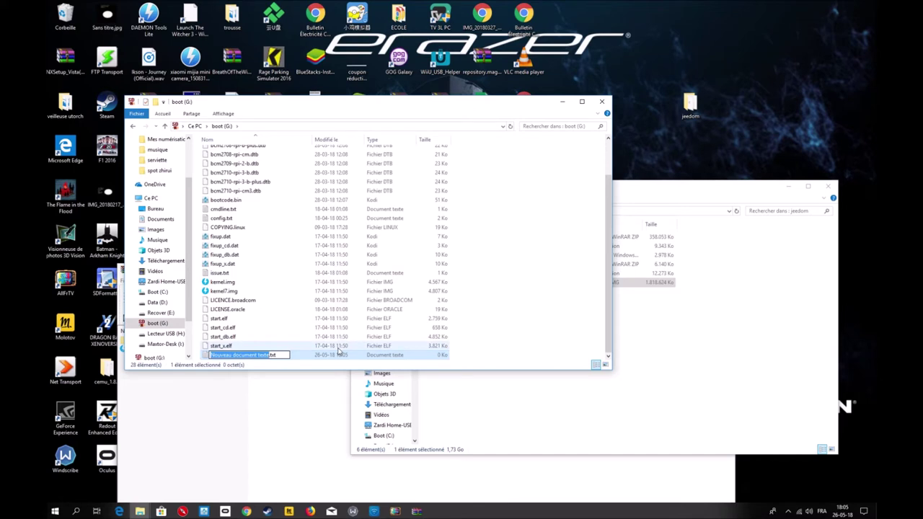
pyautogui.write('ss')
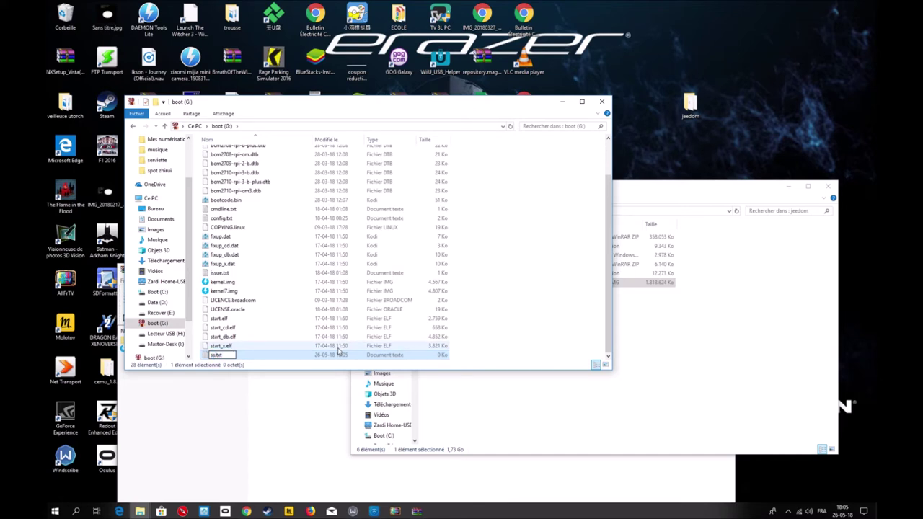
pyautogui.write('h')
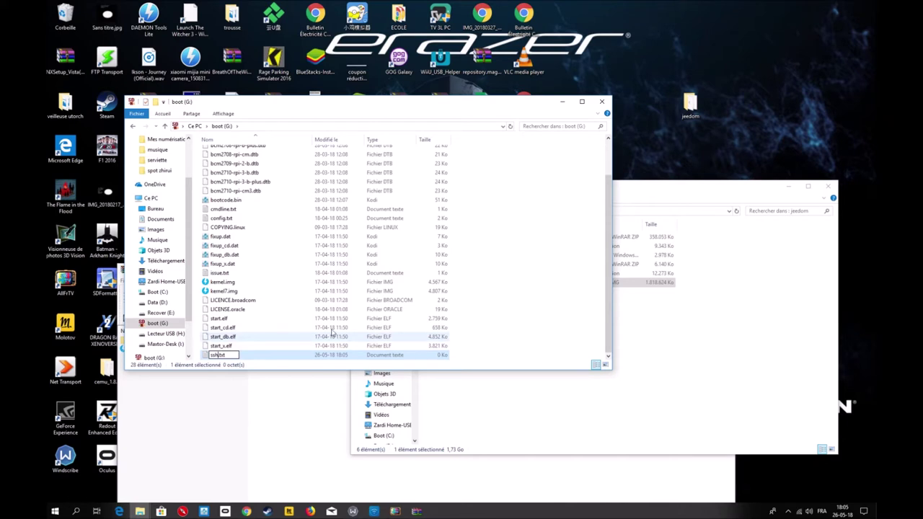
pyautogui.click(504, 285)
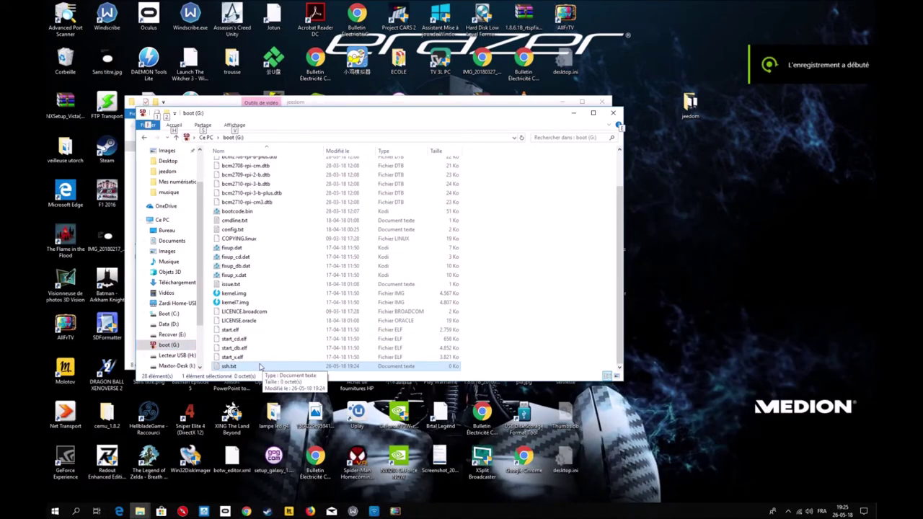
# - Open ssh.txt in Notepad to check its contents, and close it without editing
pyautogui.rightClick(247, 369)
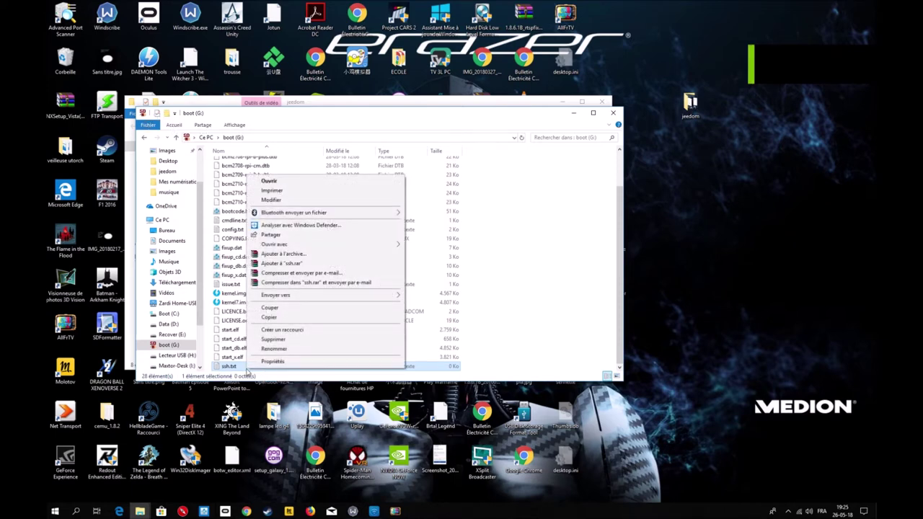
pyautogui.doubleClick(235, 366)
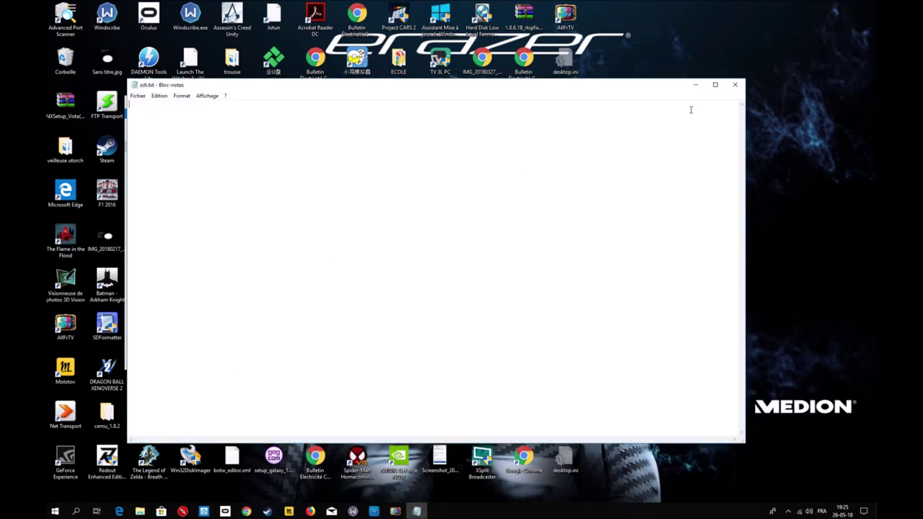
pyautogui.click(734, 84)
# - Rename ssh.txt on the boot (G:) drive to ssh without an extension, accepting the extension change
pyautogui.rightClick(256, 370)
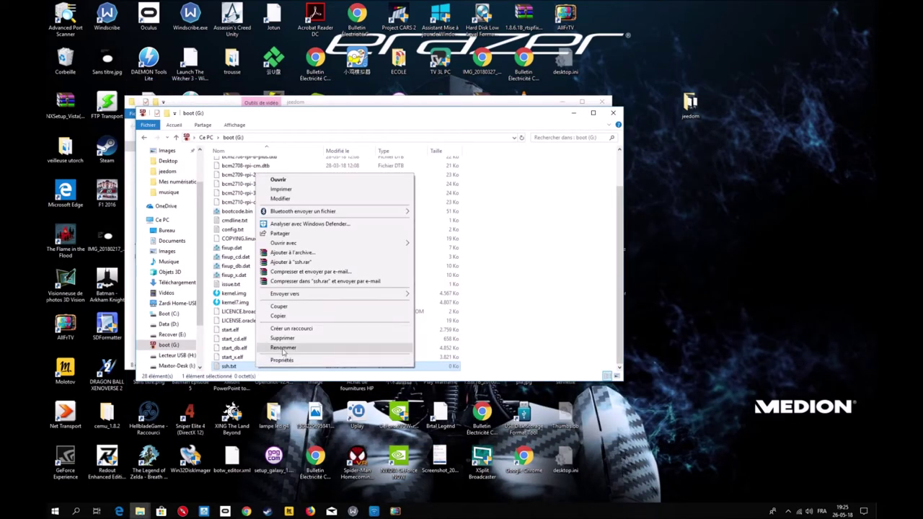
pyautogui.click(282, 348)
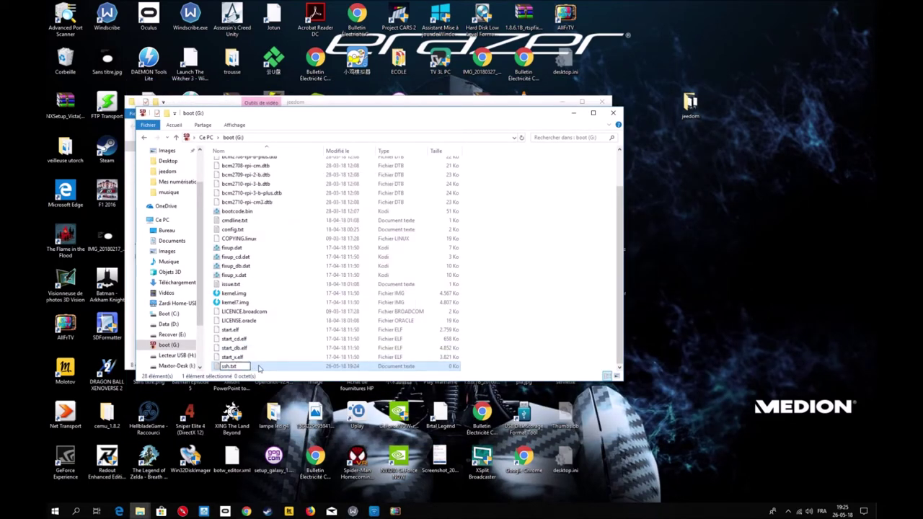
pyautogui.press('BackSpace')
pyautogui.press('BackSpace')
pyautogui.press('BackSpace')
pyautogui.press('Return')
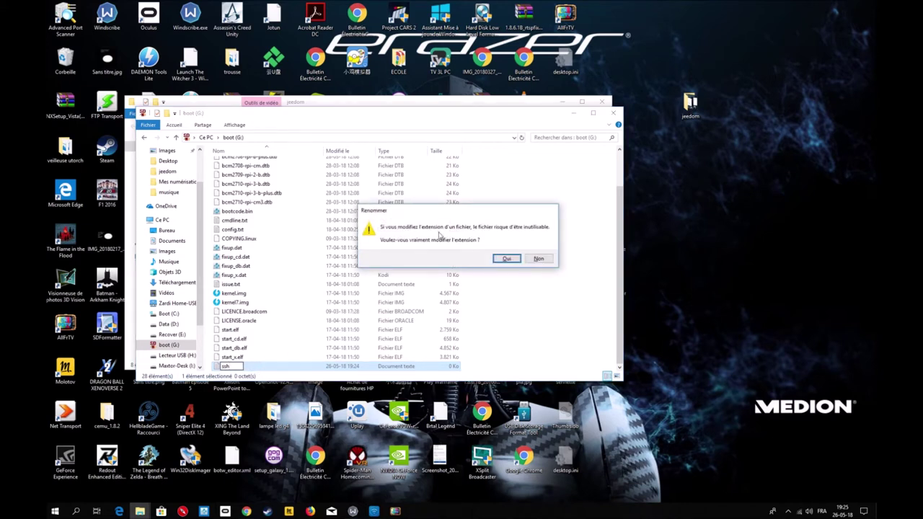
pyautogui.click(507, 259)
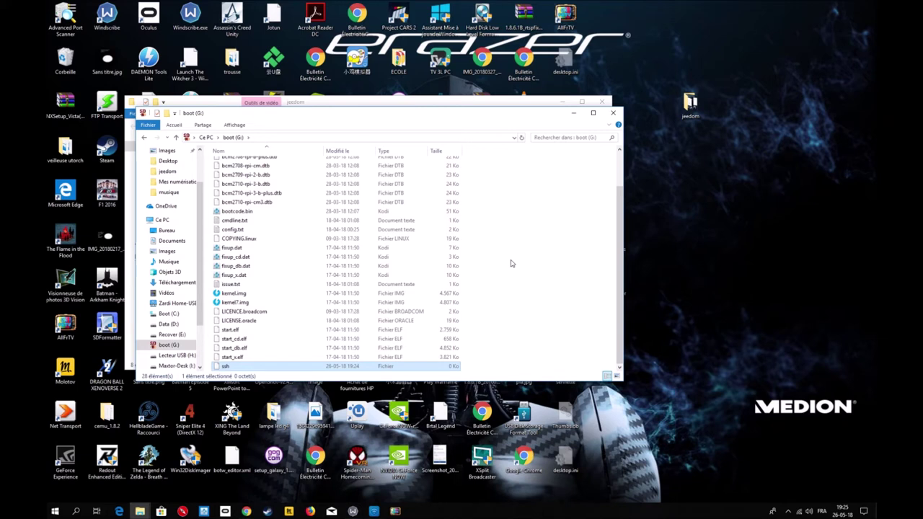
pyautogui.click(513, 260)
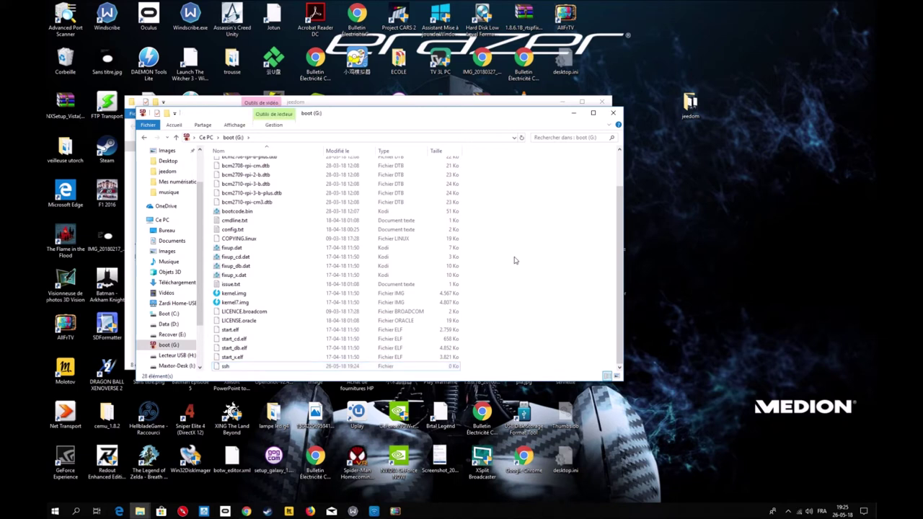